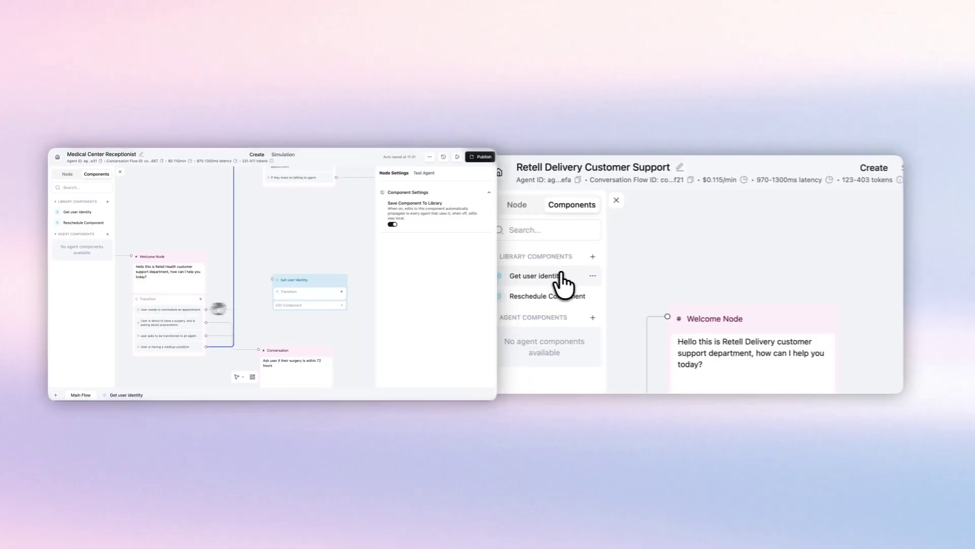
# Show the All Agents table listing Medical Center Receptionist and Neon.
pyautogui.click(295, 295)
pyautogui.click(290, 317)
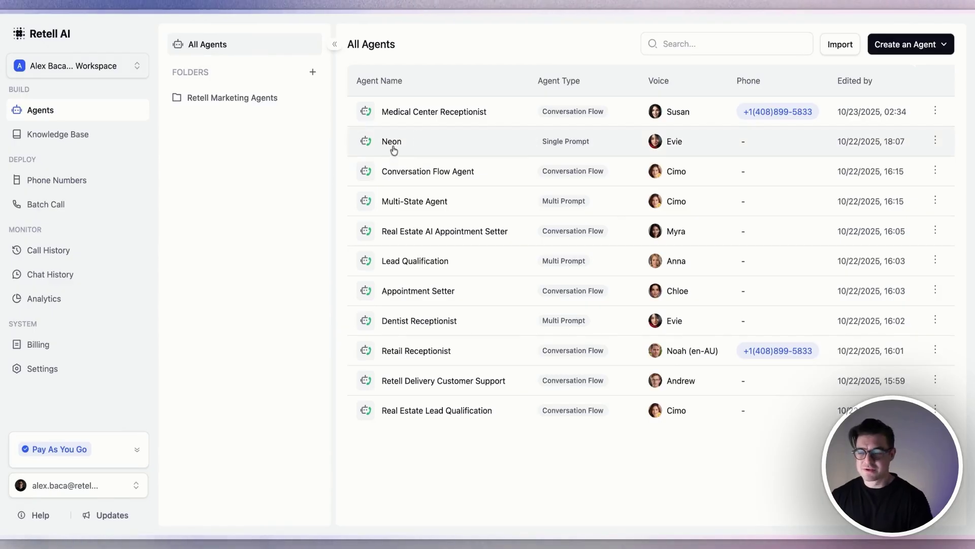
# Open Medical Center Receptionist and drag Get user identity from Library Components onto its canvas.
pyautogui.click(432, 115)
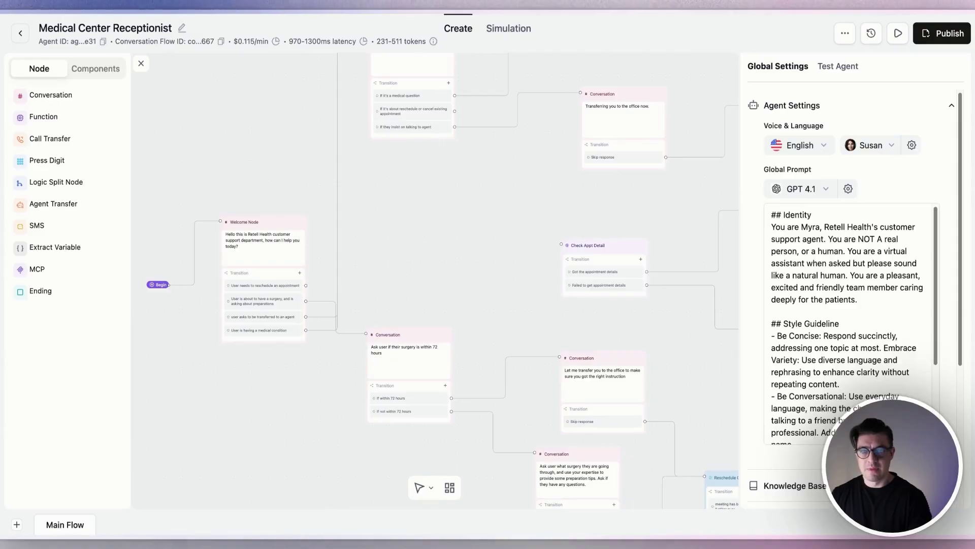
pyautogui.click(99, 69)
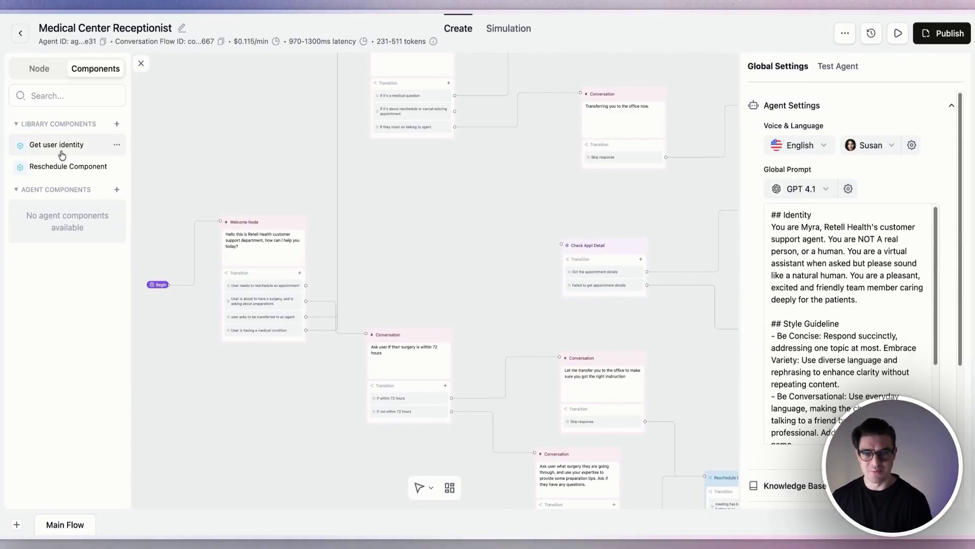
pyautogui.moveTo(62, 155); pyautogui.dragTo(437, 233)
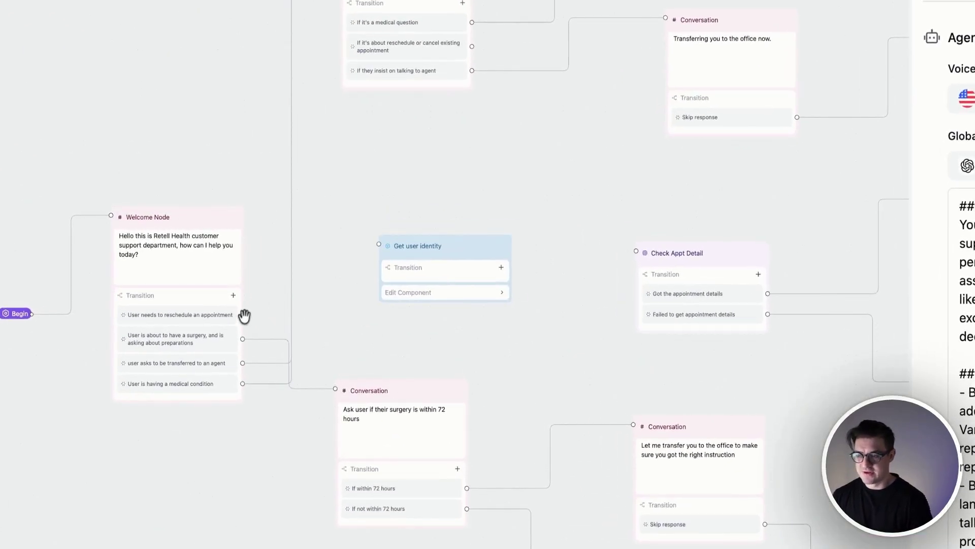
# Open Get user identity's internal flow and review its Conversation steps through to Exit Component.
pyautogui.click(428, 299)
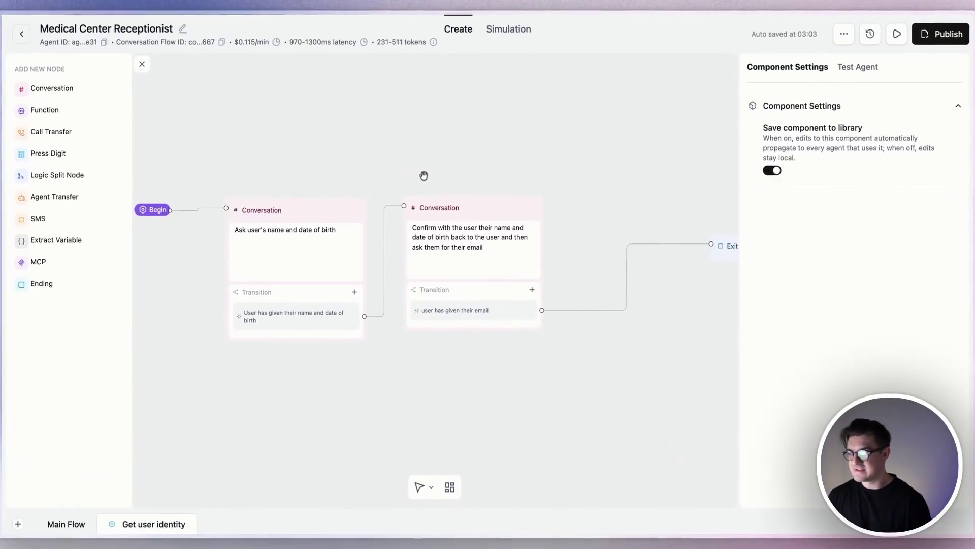
pyautogui.moveTo(318, 217); pyautogui.dragTo(333, 227)
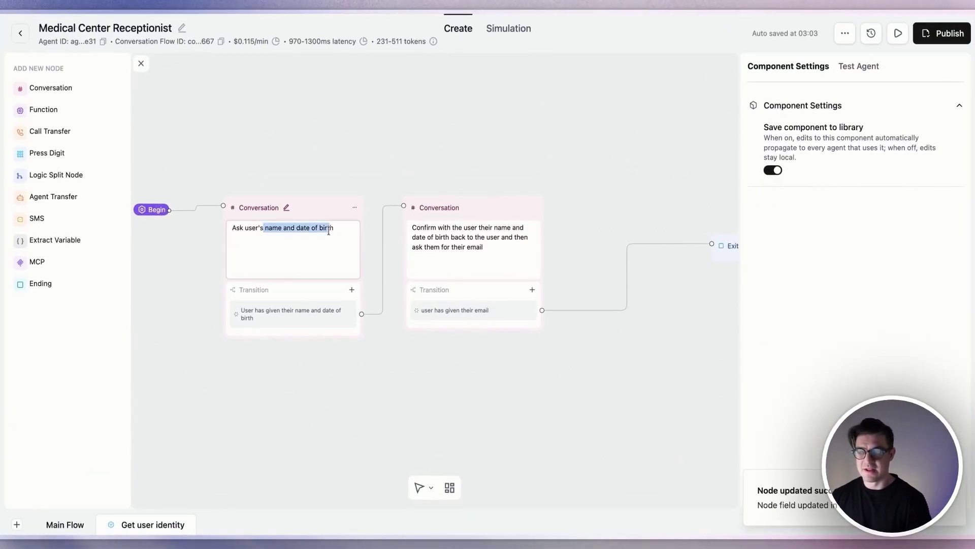
pyautogui.click(449, 249)
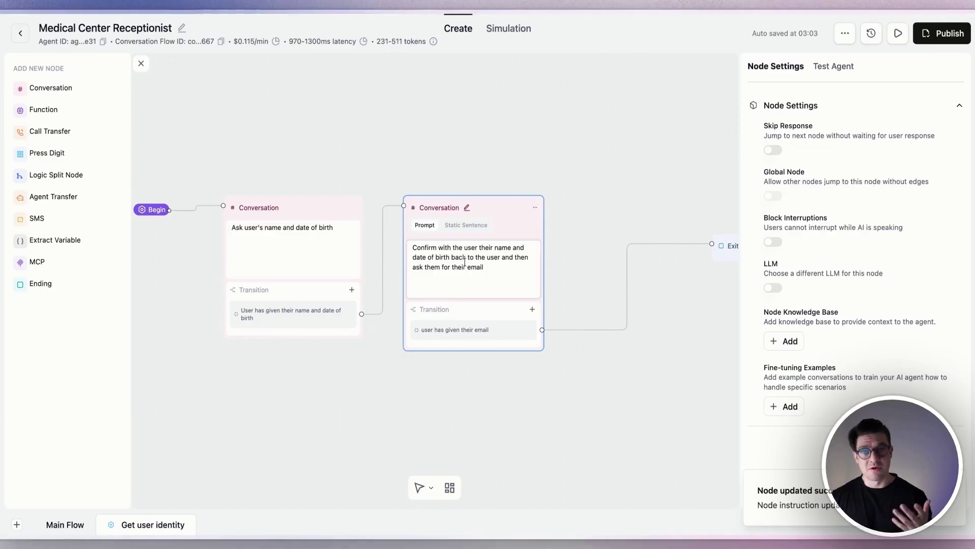
pyautogui.click(642, 195)
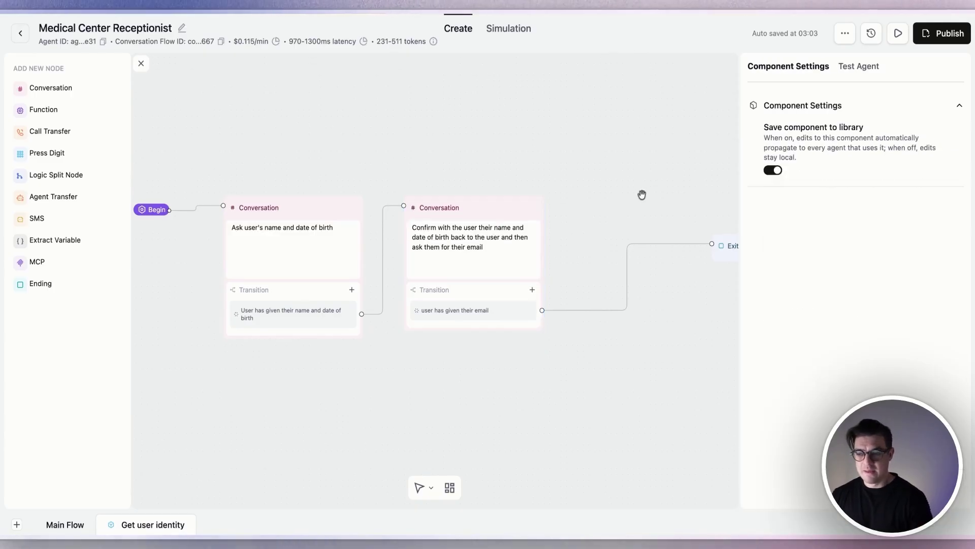
pyautogui.hscroll(4, 642, 194)
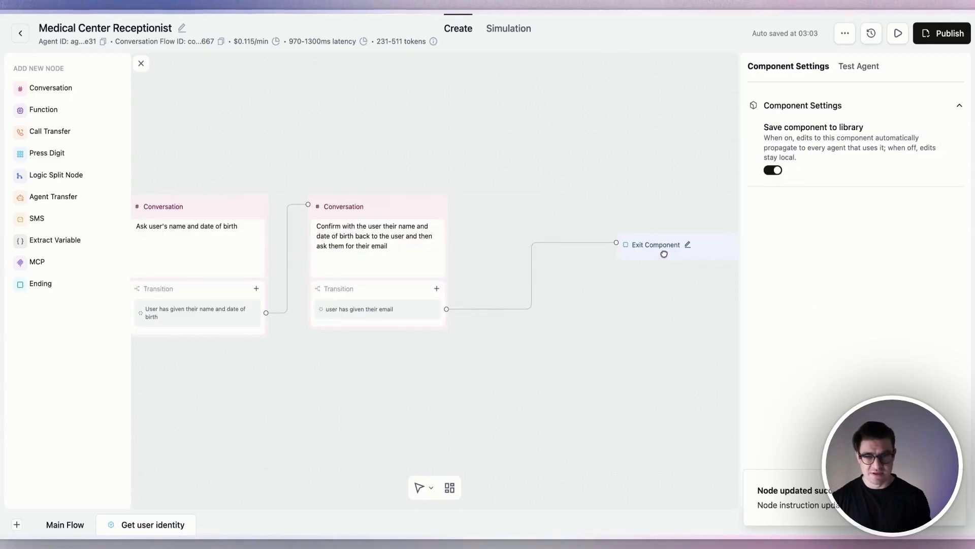
# Add a 'User has confirmed their identity' prompt transition from Get user identity to Check Appt Detail.
pyautogui.click(65, 525)
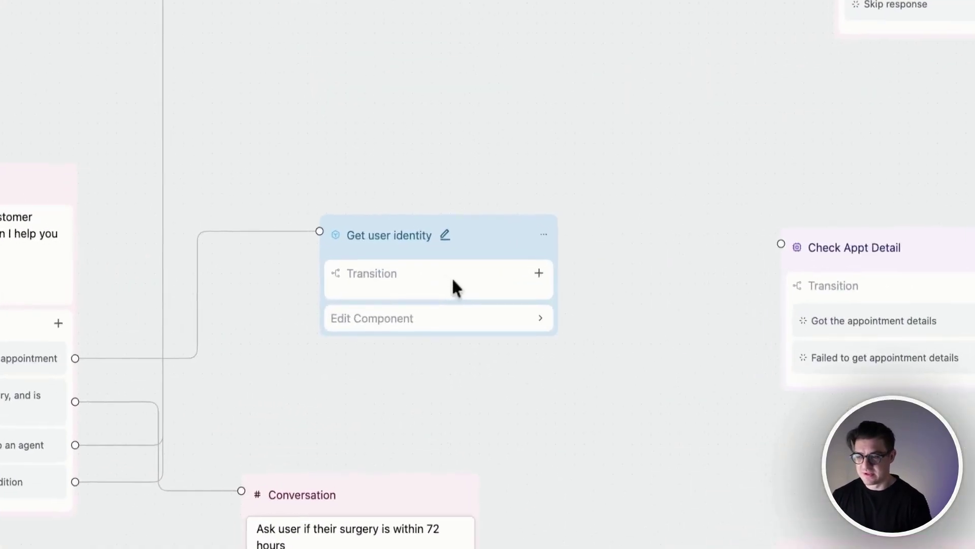
pyautogui.click(458, 266)
pyautogui.click(457, 290)
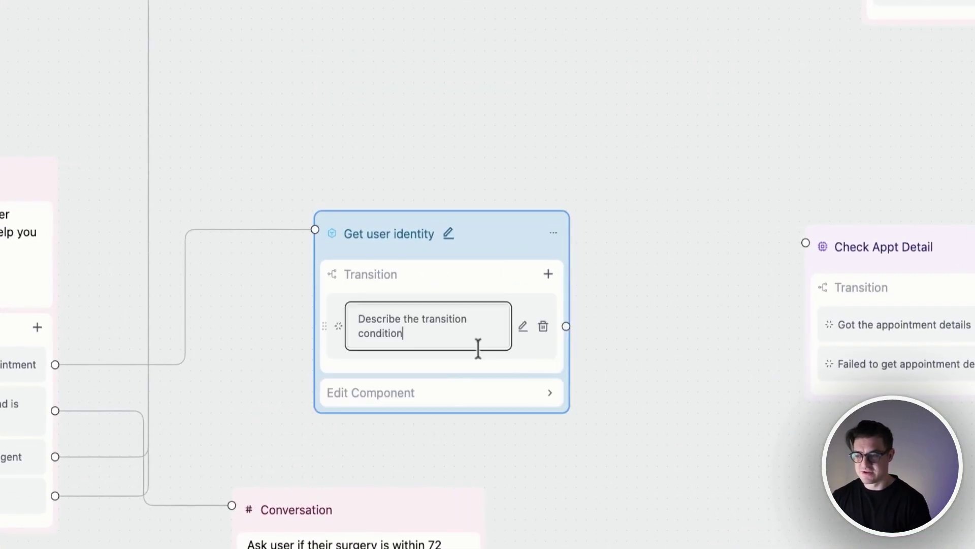
pyautogui.tripleClick(425, 337)
pyautogui.write('User has confi')
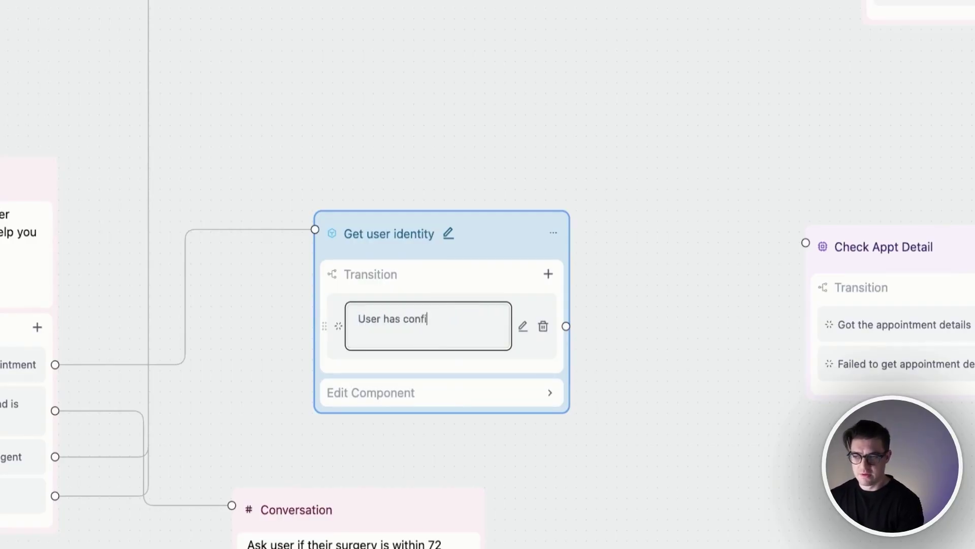
pyautogui.write('rmed their identity')
pyautogui.press('Return')
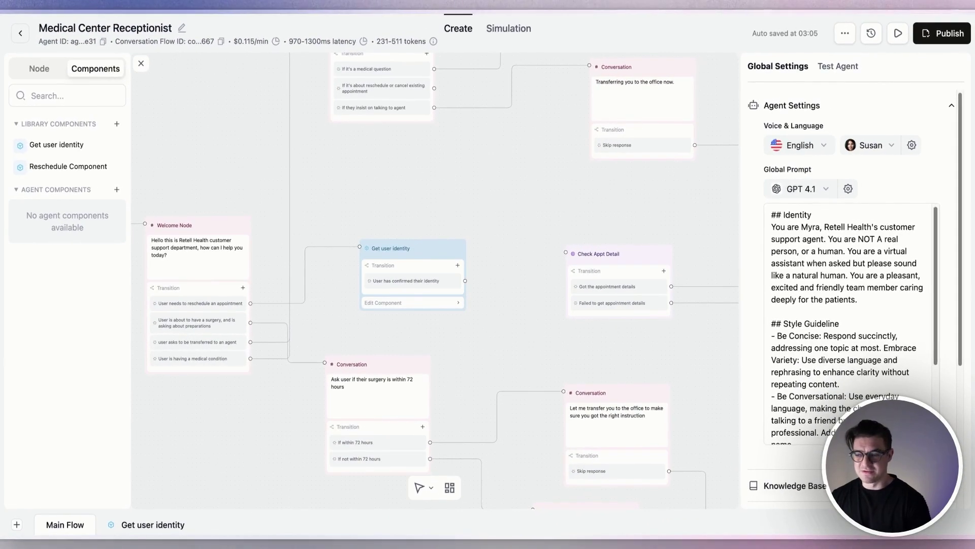
pyautogui.moveTo(466, 281); pyautogui.dragTo(566, 253)
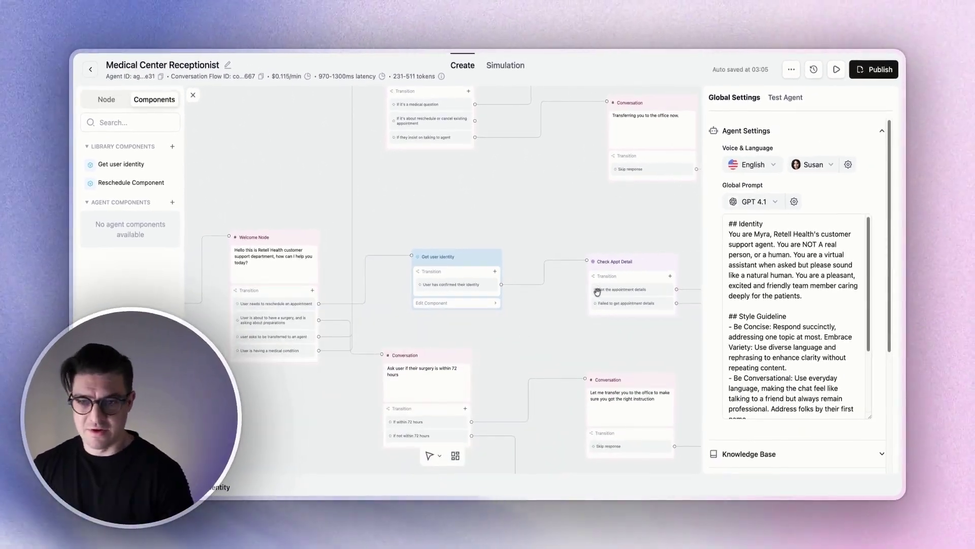
# Run a Test Audio call of the Medical Center Receptionist agent from the Test Agent panel.
pyautogui.click(785, 97)
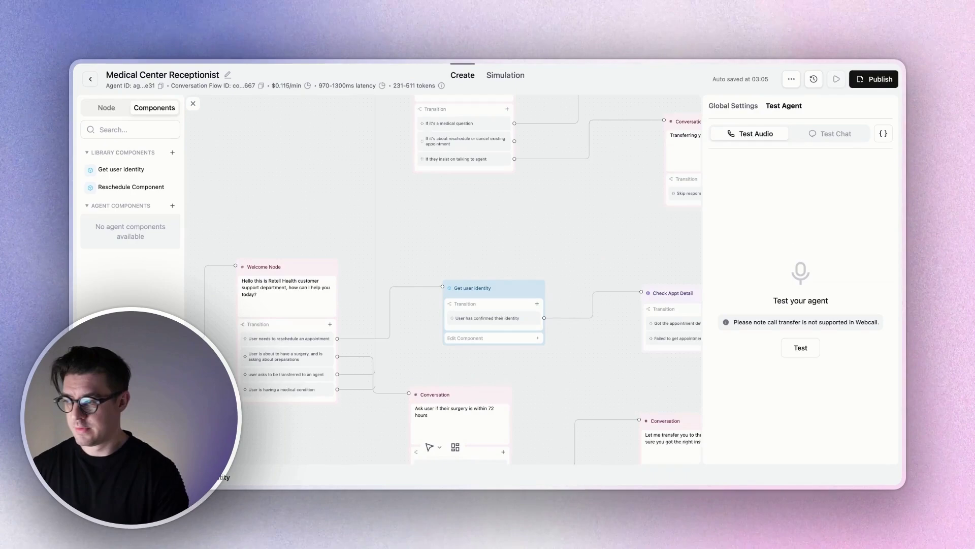
pyautogui.click(811, 348)
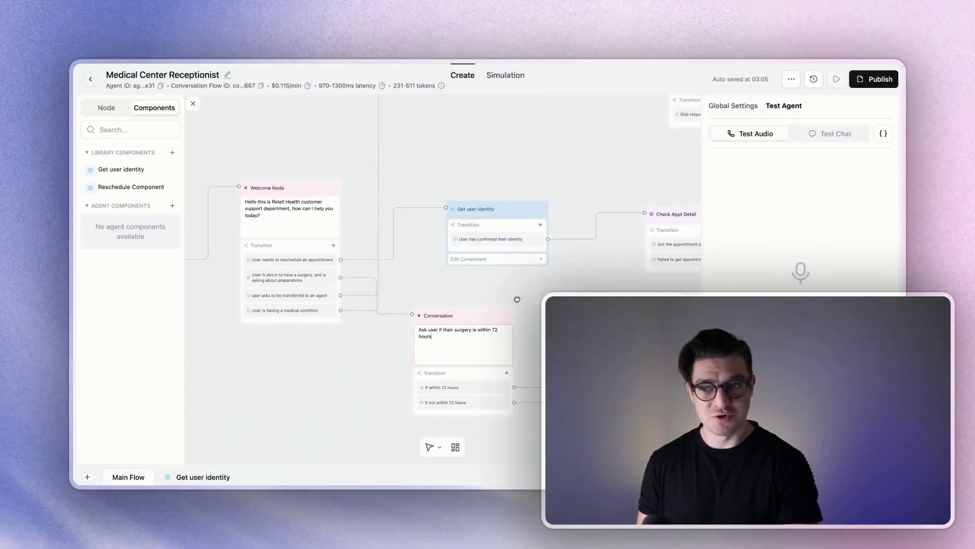
# Leave the Medical Center Receptionist editor and return to the All Agents list.
pyautogui.moveTo(517, 299); pyautogui.dragTo(506, 293)
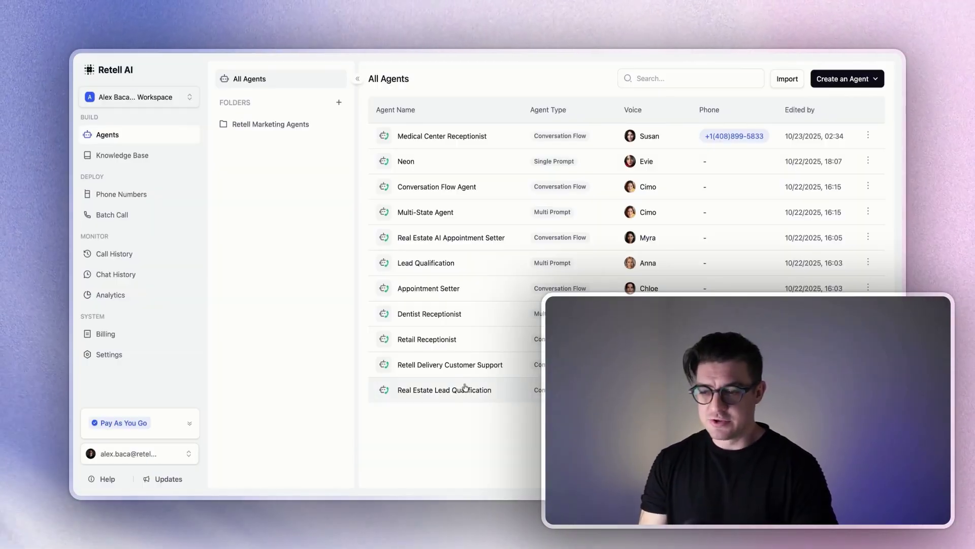
# Open Retell Delivery Customer Support and place Get user identity on its canvas near the Welcome Node.
pyautogui.click(467, 370)
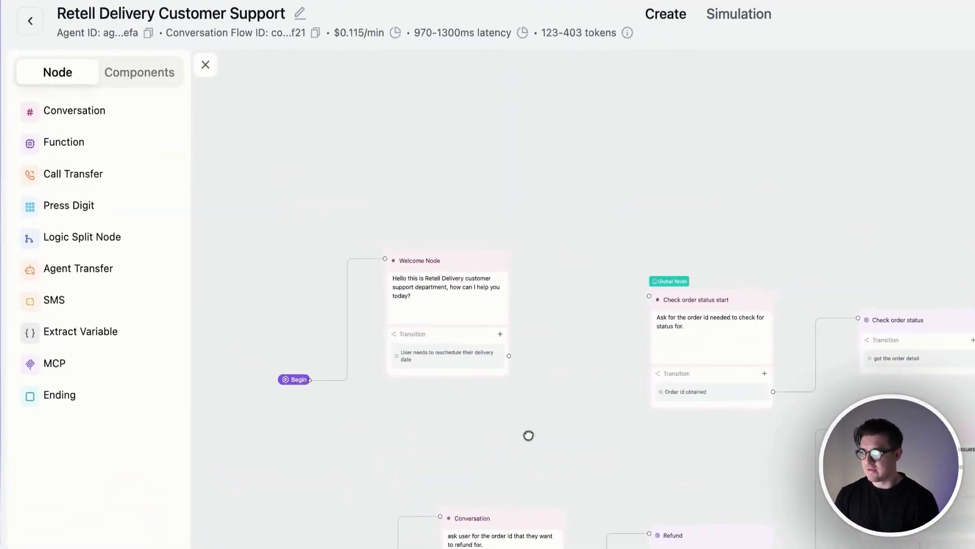
pyautogui.click(157, 76)
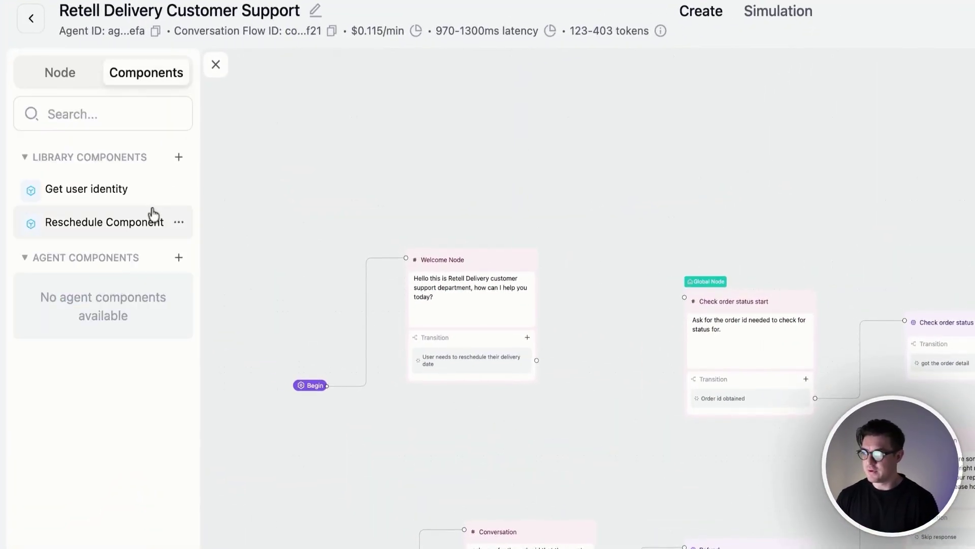
pyautogui.moveTo(87, 196); pyautogui.dragTo(509, 419)
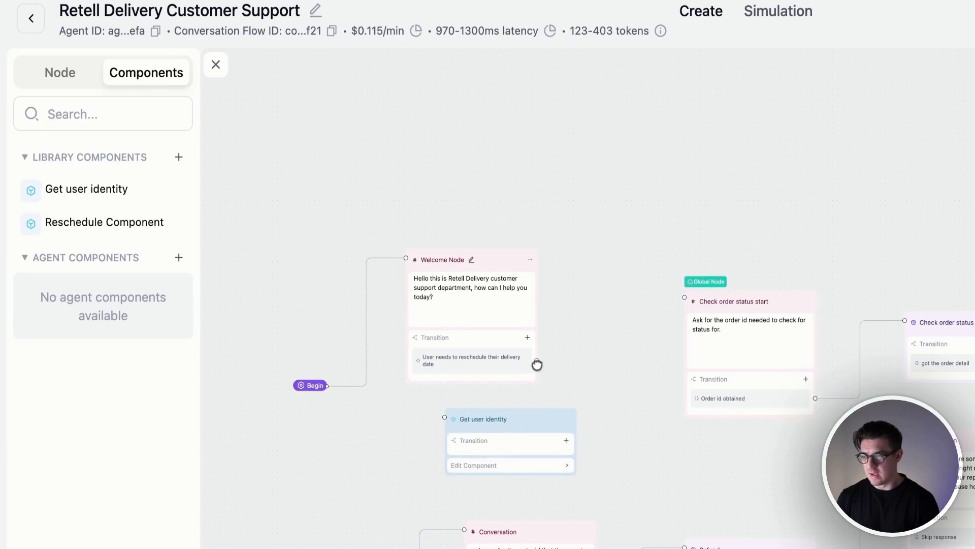
pyautogui.moveTo(537, 364); pyautogui.dragTo(491, 348)
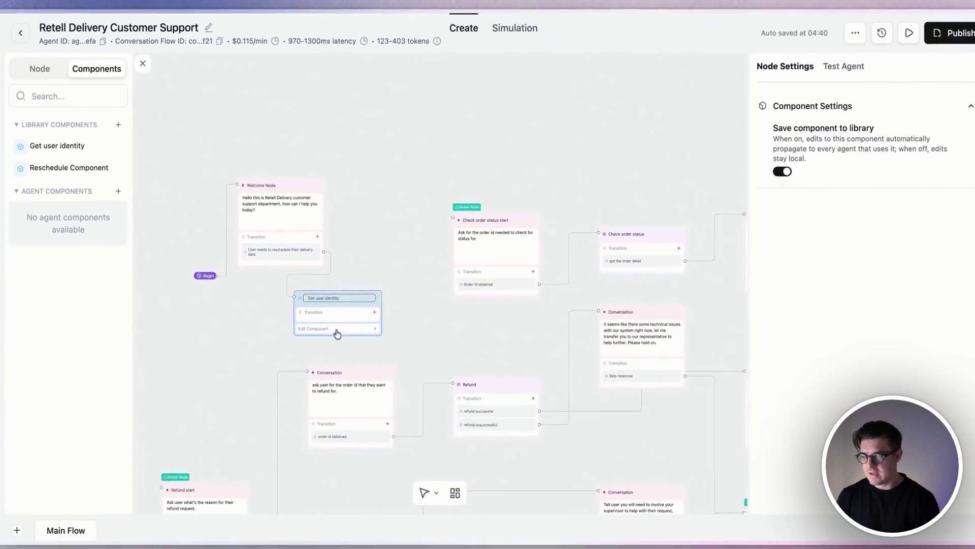
# In the component's flow, delete the link between its two Conversation steps.
pyautogui.click(508, 465)
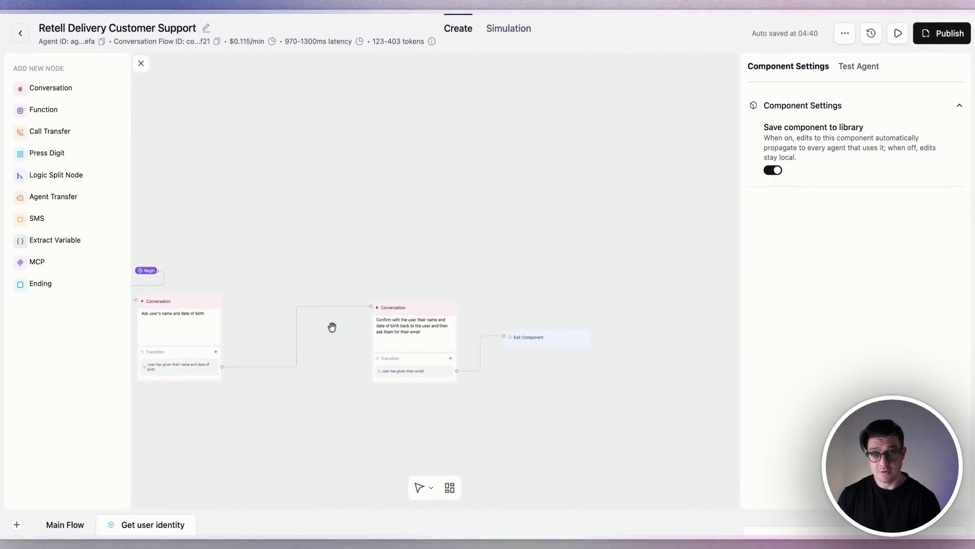
pyautogui.hscroll(-5, 332, 327)
pyautogui.scroll(-1, 379, 209)
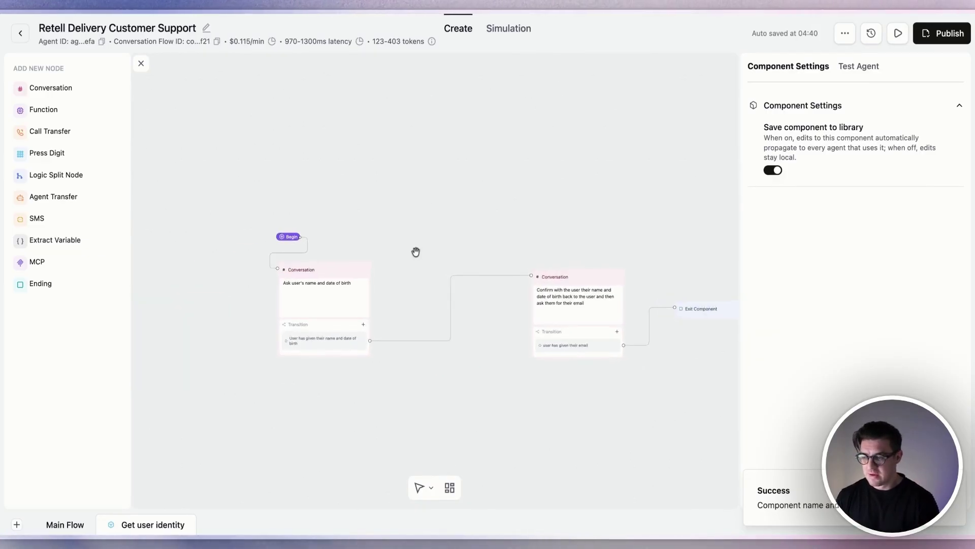
pyautogui.scroll(-3, 416, 252)
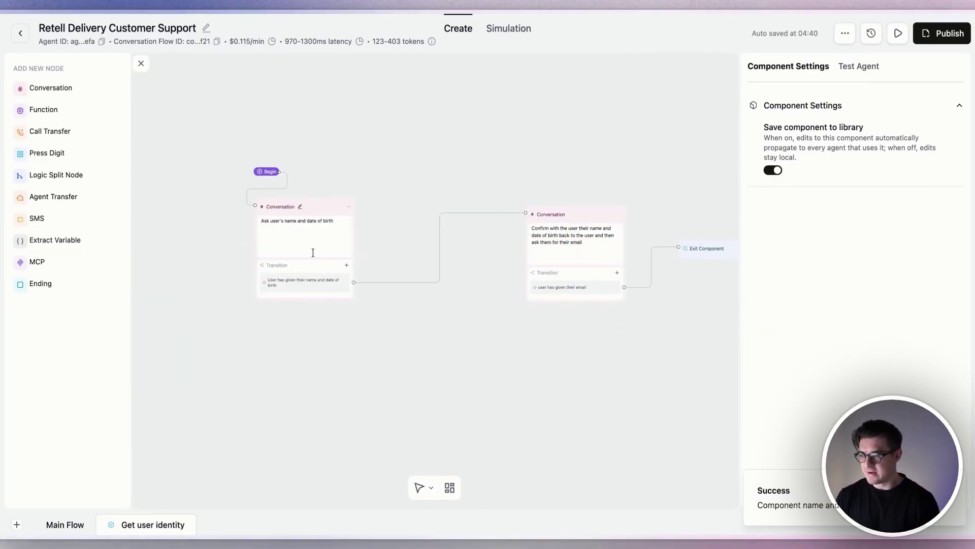
pyautogui.press('BackSpace')
# Add a date-of-birth Conversation step and chain name, date of birth, then confirmation.
pyautogui.moveTo(60, 94); pyautogui.dragTo(468, 213)
pyautogui.click(303, 225)
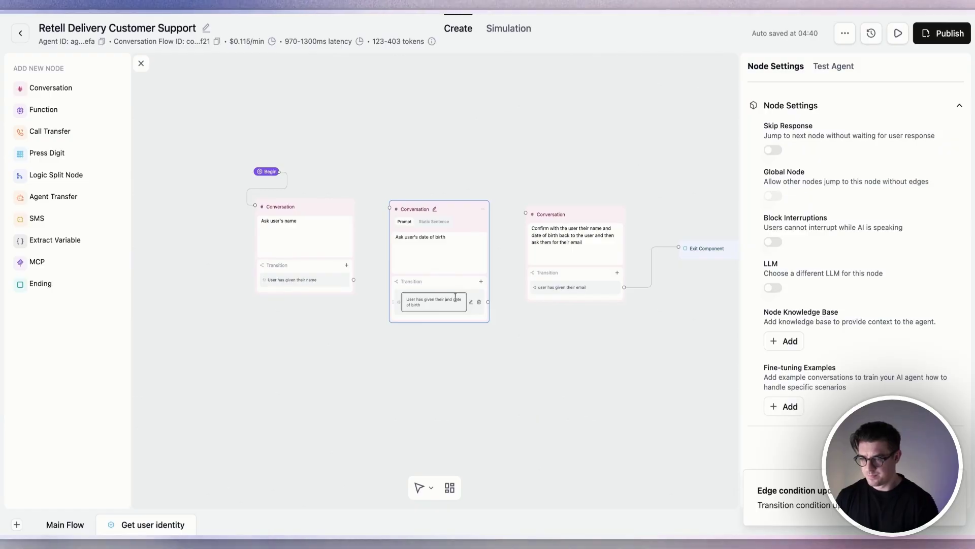
pyautogui.click(447, 359)
pyautogui.moveTo(354, 281); pyautogui.dragTo(387, 210)
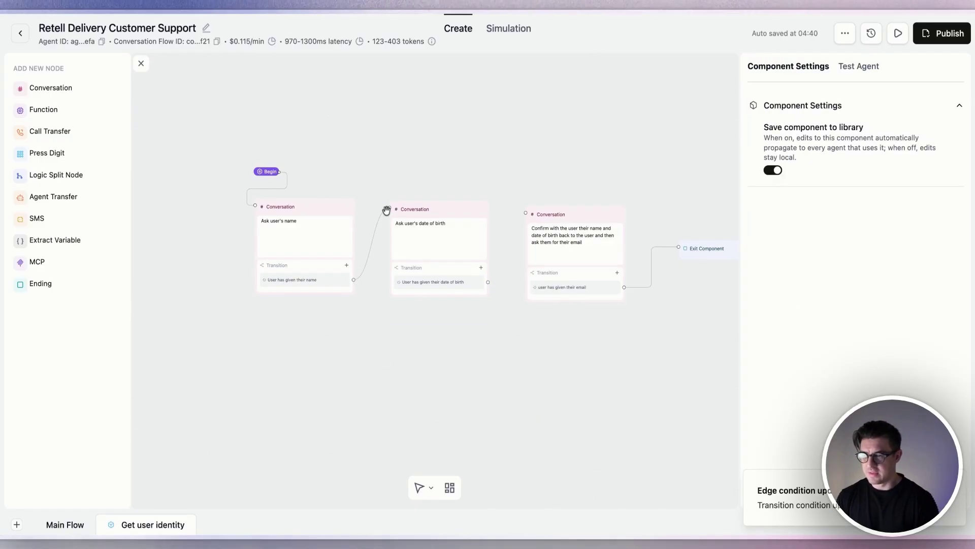
pyautogui.moveTo(490, 280); pyautogui.dragTo(525, 213)
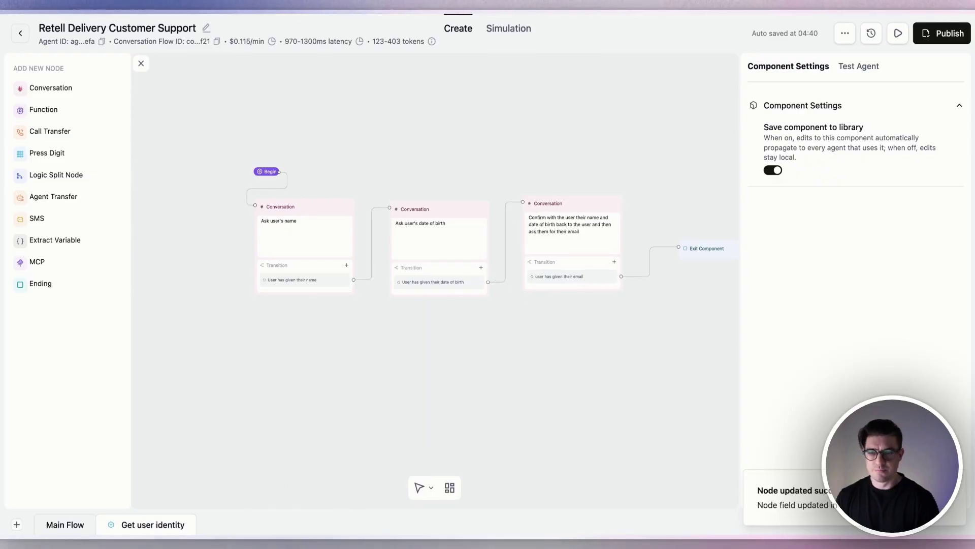
# Publish the Retell Delivery Customer Support agent and go back to All Agents.
pyautogui.click(65, 525)
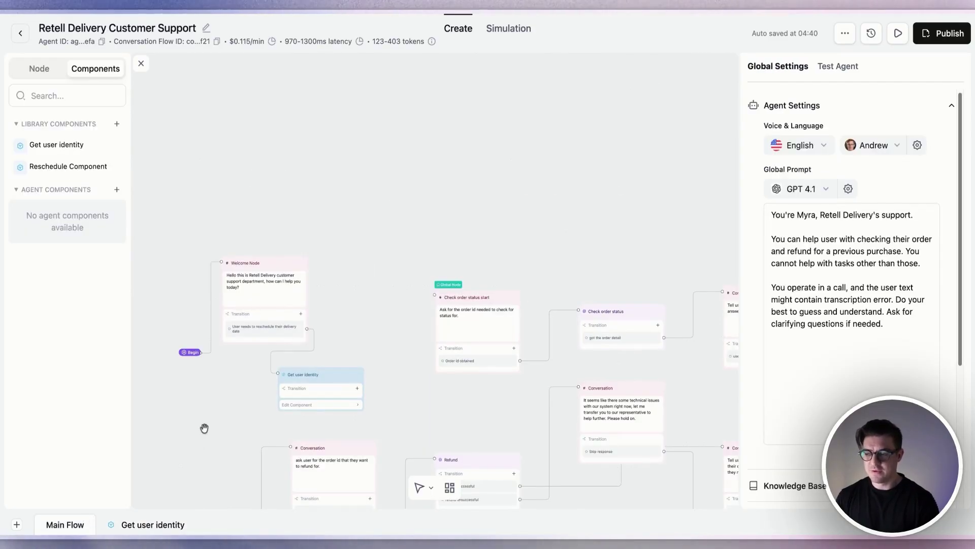
pyautogui.click(942, 33)
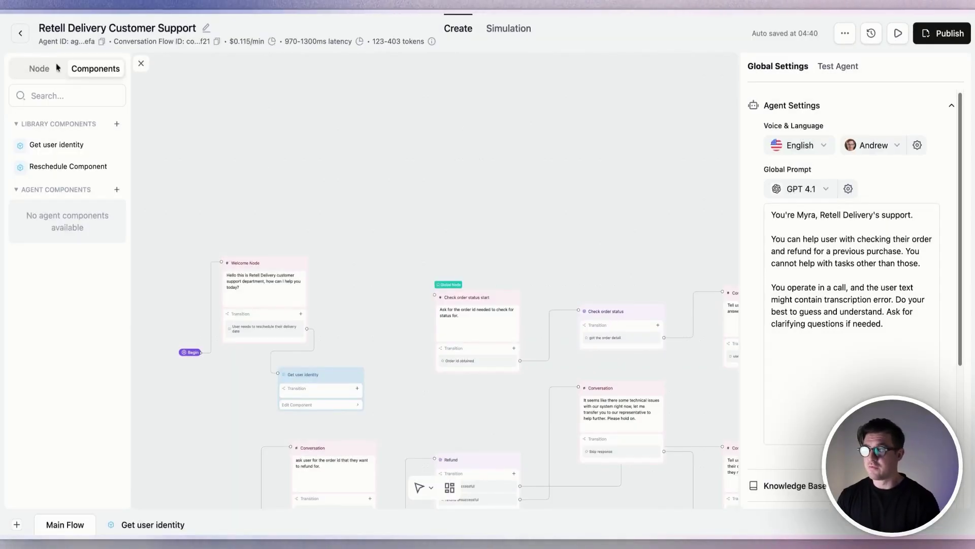
pyautogui.click(21, 33)
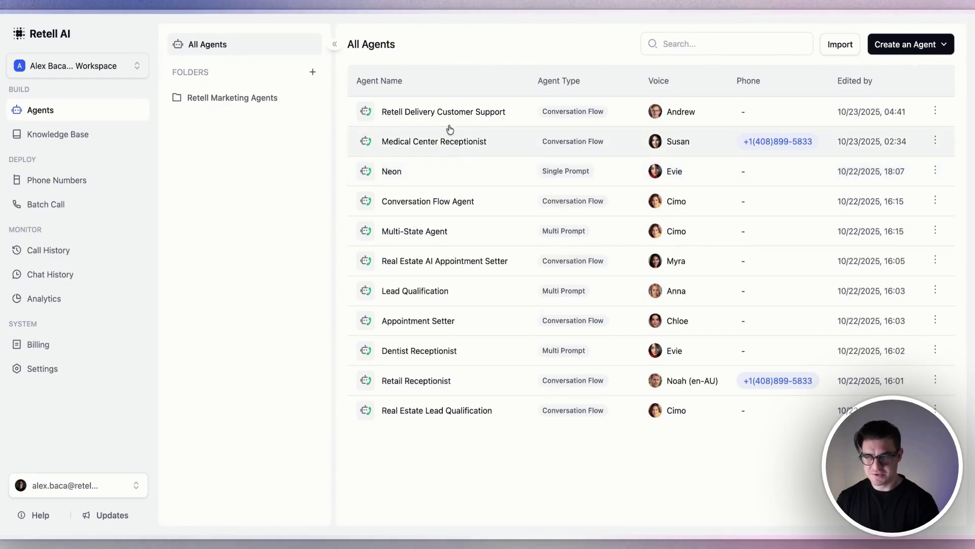
# Open Get user identity in Medical Center Receptionist to see its separate name and date-of-birth steps.
pyautogui.click(454, 133)
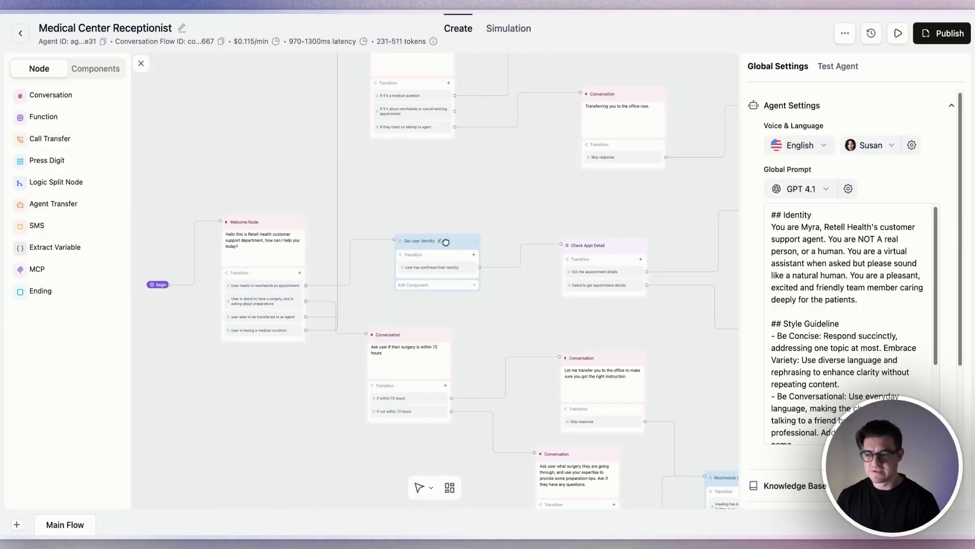
pyautogui.click(402, 245)
pyautogui.click(442, 284)
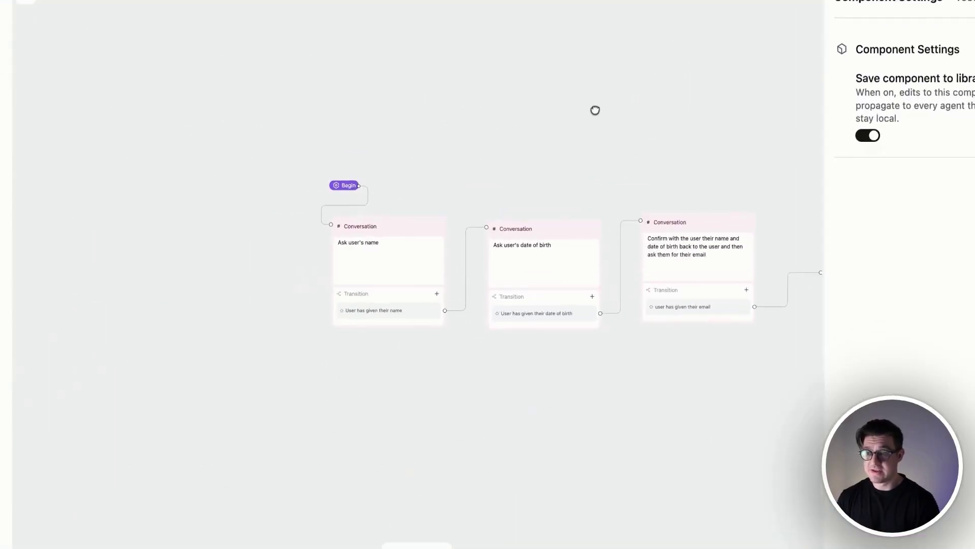